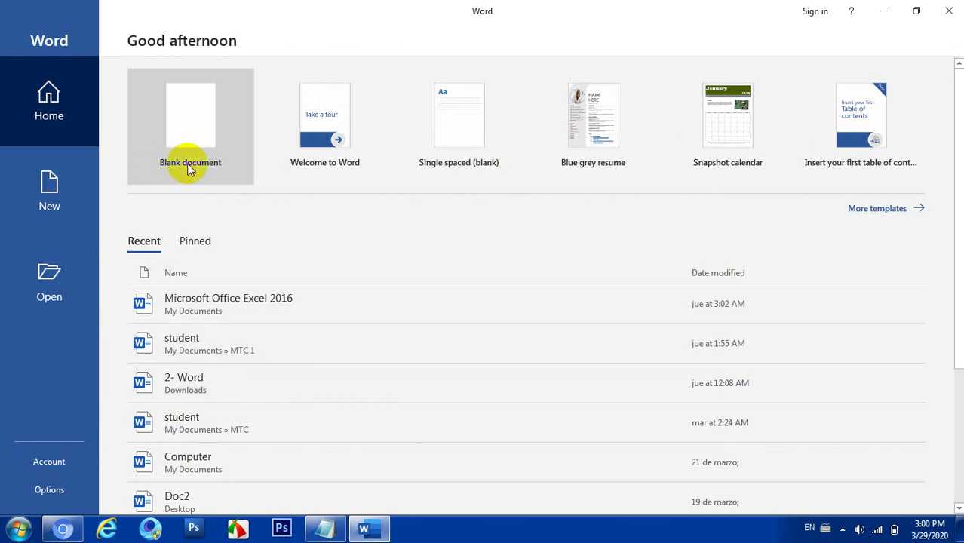
# - Create a blank document and set its font to W01Art House
pyautogui.click(188, 134)
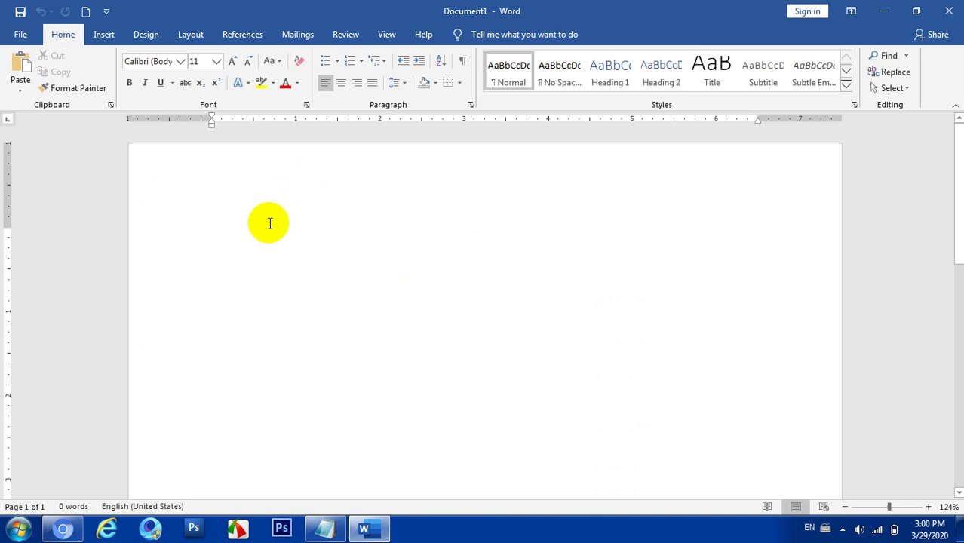
pyautogui.click(155, 64)
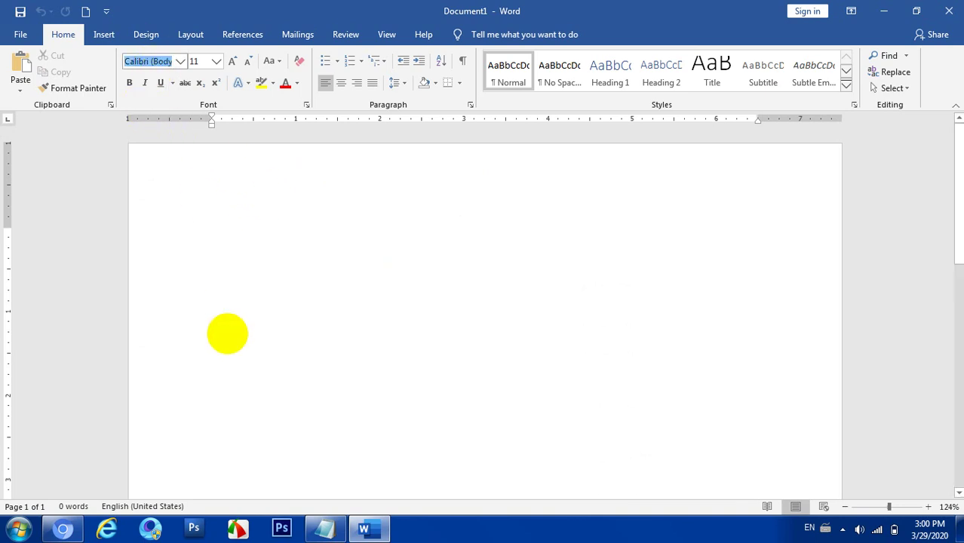
pyautogui.write('co')
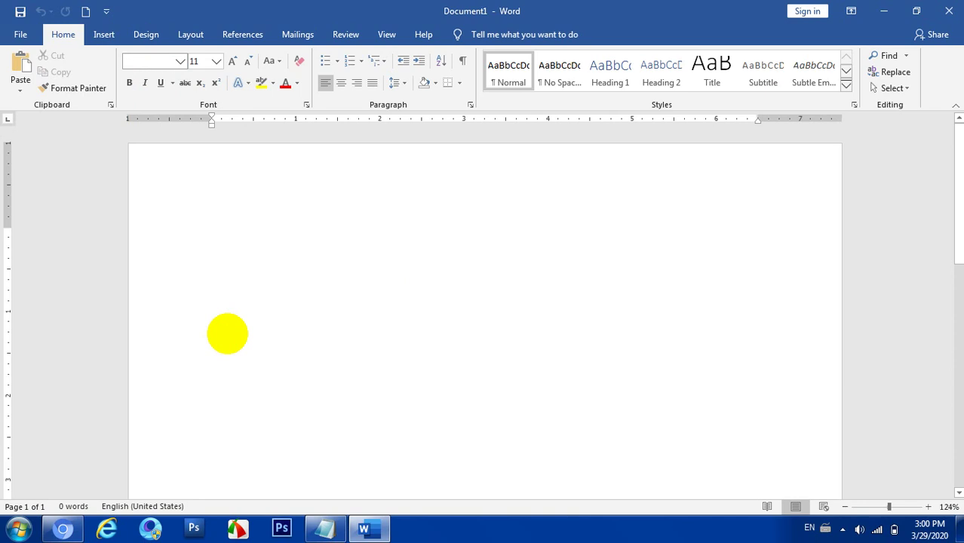
pyautogui.write('W01Art Hou')
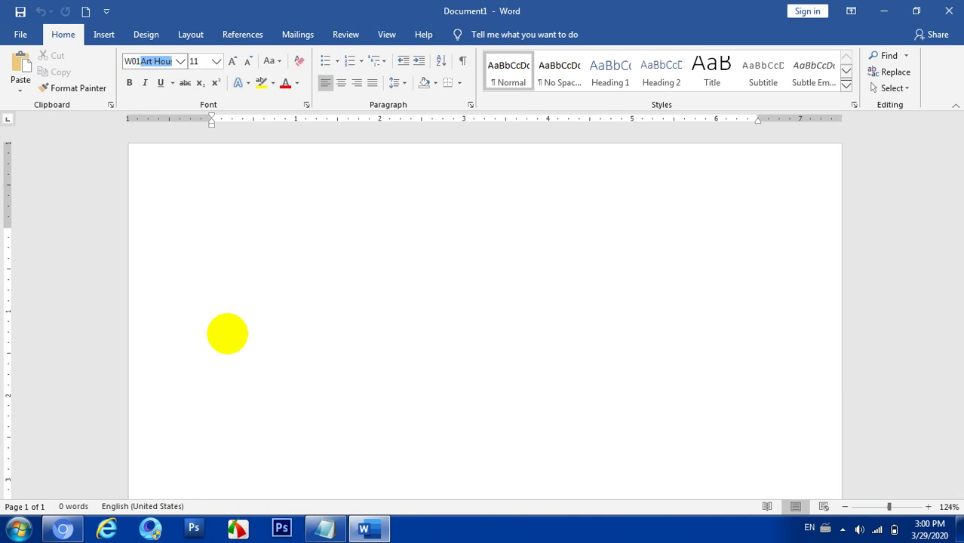
pyautogui.press('Return')
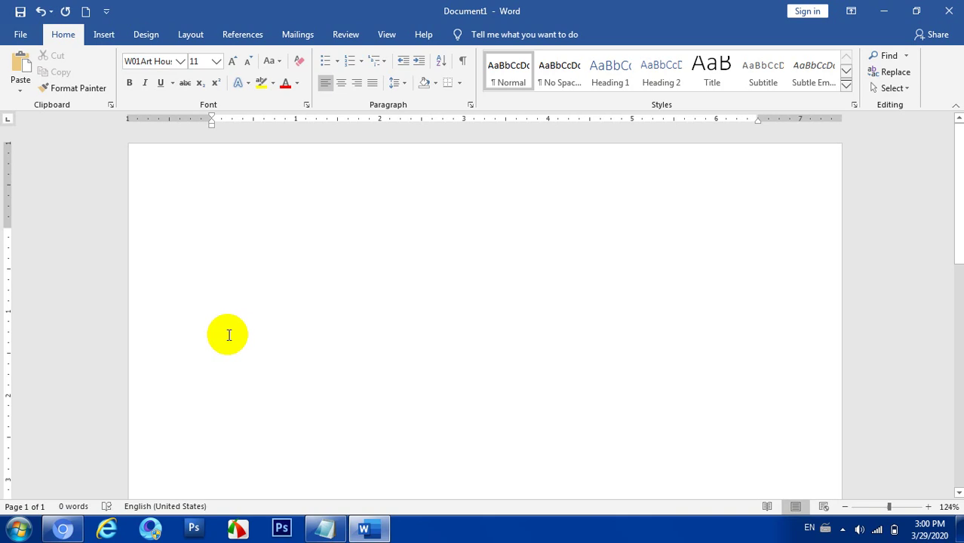
# - Enter the sample characters ဘာ and enlarge them to 80 pt
pyautogui.write('bm')
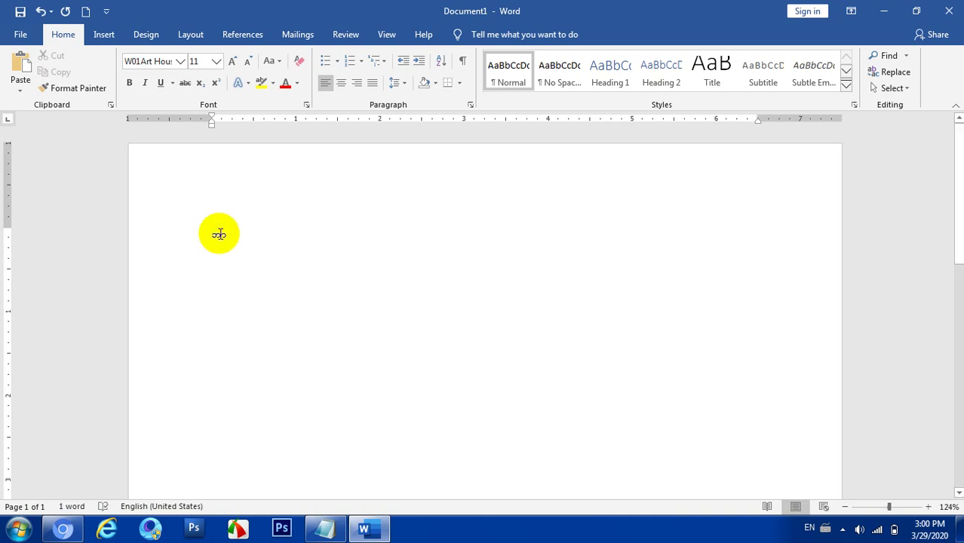
pyautogui.moveTo(232, 239); pyautogui.dragTo(206, 237)
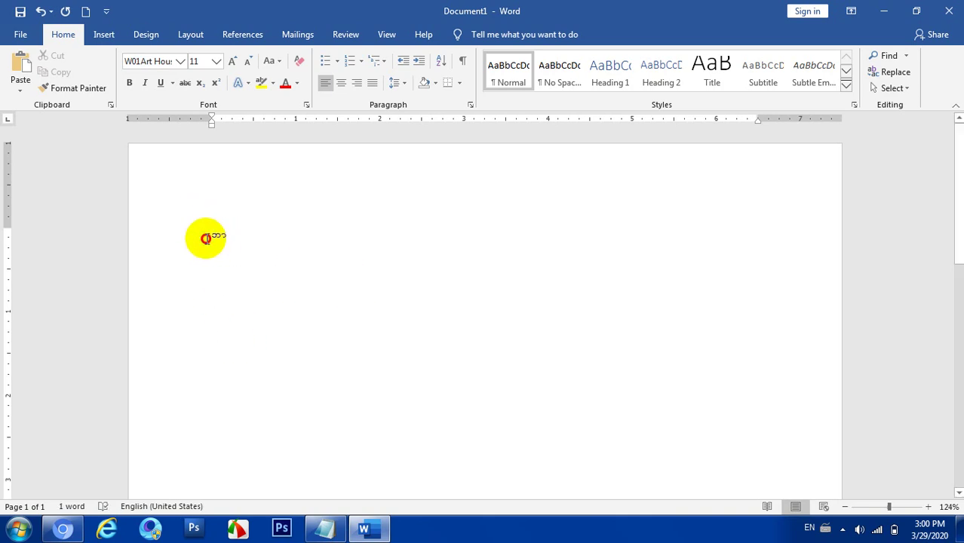
pyautogui.click(233, 60)
pyautogui.click(233, 60)
pyautogui.click(233, 61)
pyautogui.click(233, 61)
pyautogui.click(233, 60)
pyautogui.click(233, 61)
pyautogui.click(233, 60)
pyautogui.click(233, 60)
pyautogui.click(233, 61)
pyautogui.click(233, 60)
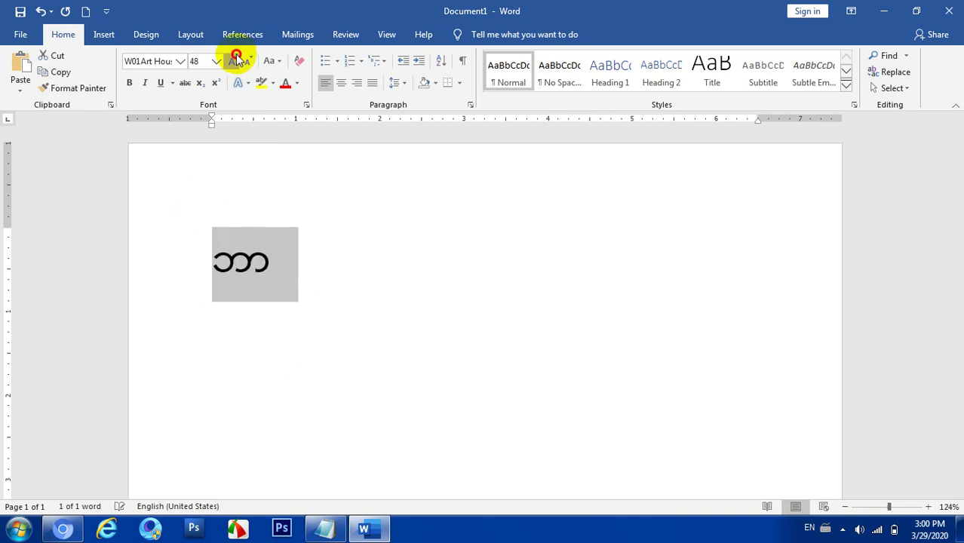
pyautogui.click(233, 60)
pyautogui.click(233, 61)
pyautogui.click(233, 61)
pyautogui.click(324, 282)
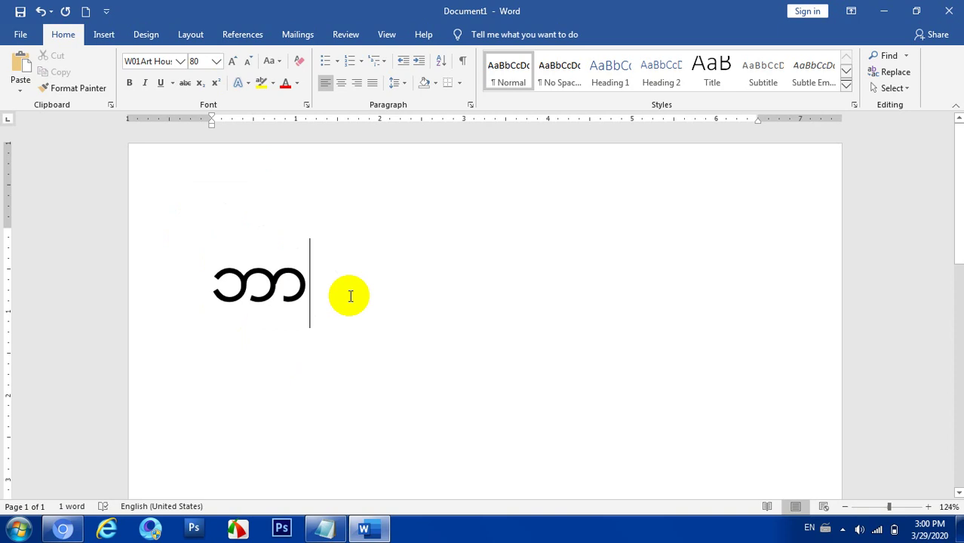
pyautogui.press('BackSpace')
pyautogui.write('ယြသ')
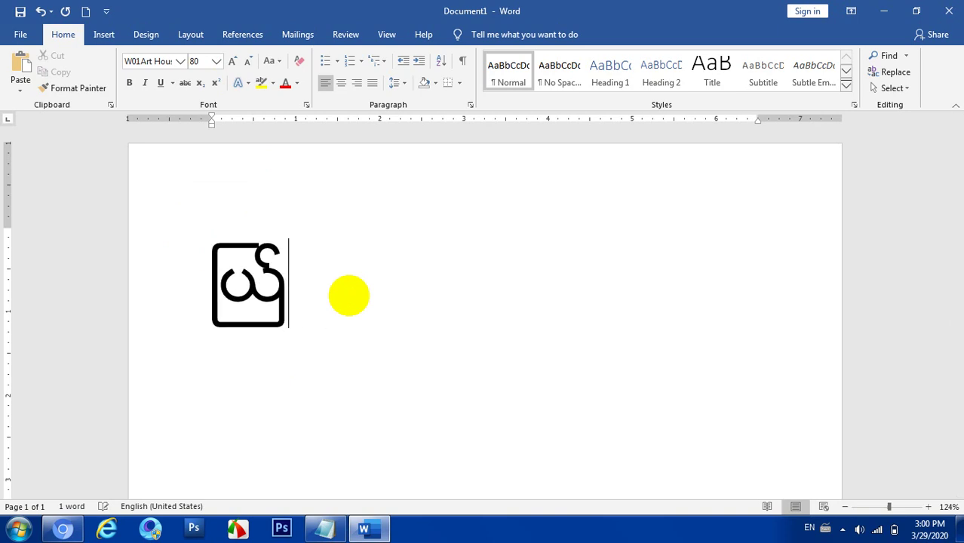
pyautogui.write('ူေတွ')
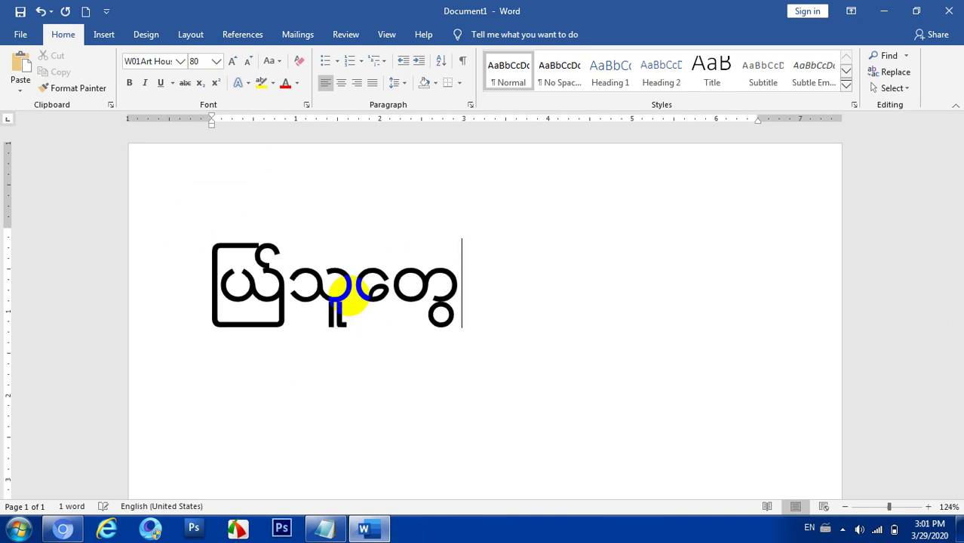
pyautogui.write('လဲ')
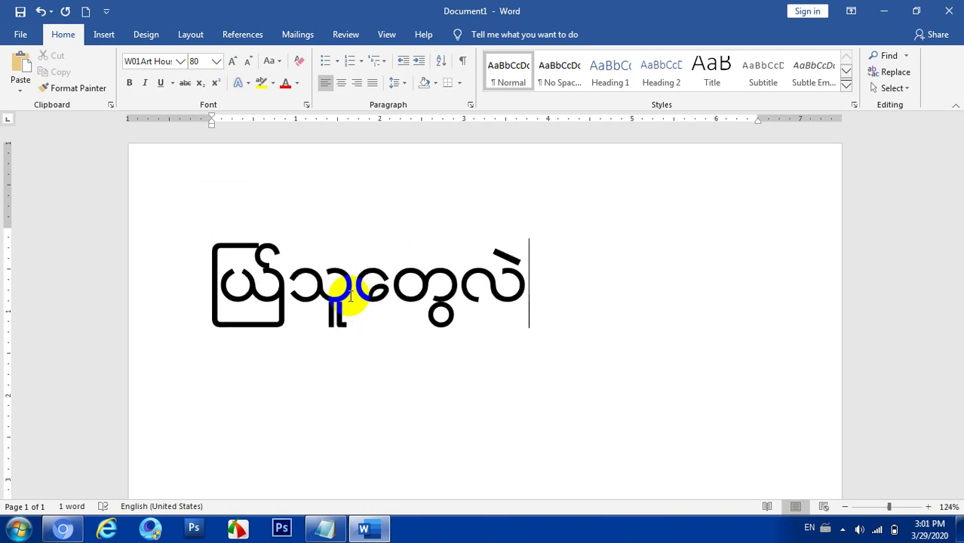
pyautogui.press('BackSpace')
pyautogui.press('BackSpace')
pyautogui.press('BackSpace')
pyautogui.press('BackSpace')
pyautogui.press('BackSpace')
pyautogui.press('BackSpace')
pyautogui.press('BackSpace')
pyautogui.press('BackSpace')
pyautogui.press('BackSpace')
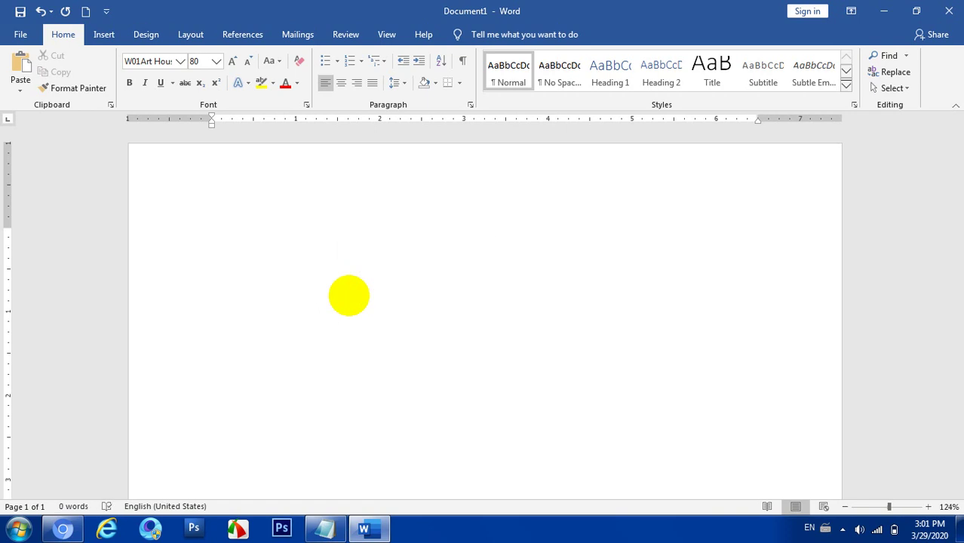
# - Enter the Burmese sentence "ဘယ်သူတွေလဲ။" in the empty document
pyautogui.write('သယ')
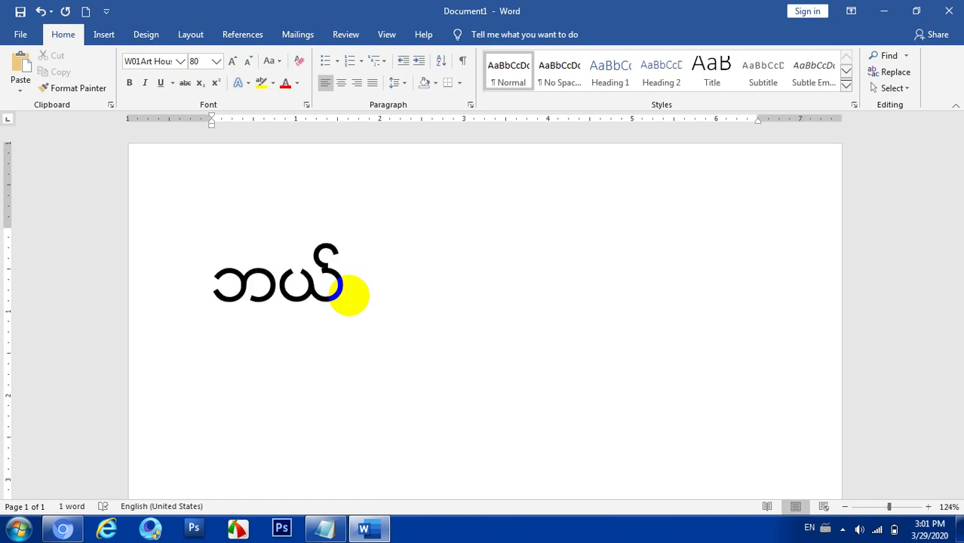
pyautogui.write('သူတောလဲ')
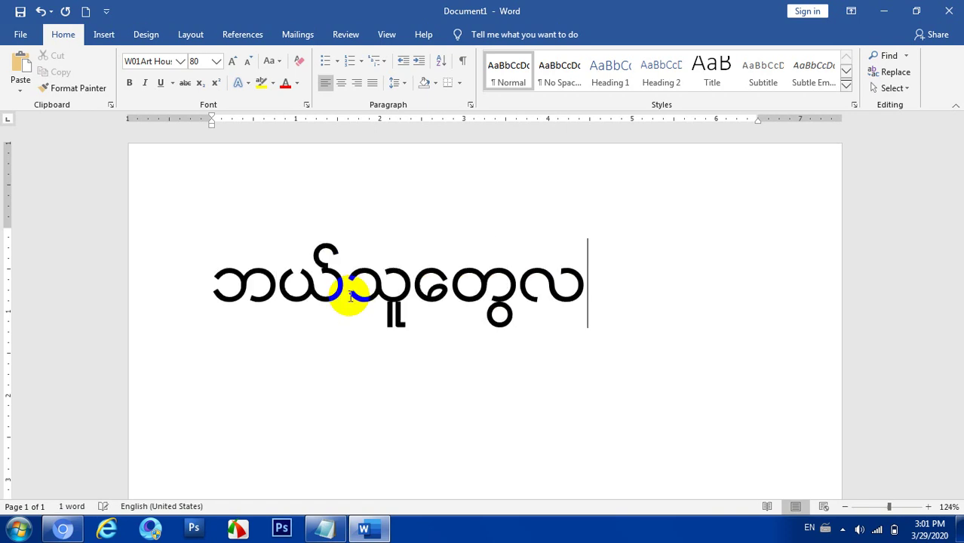
pyautogui.write('။')
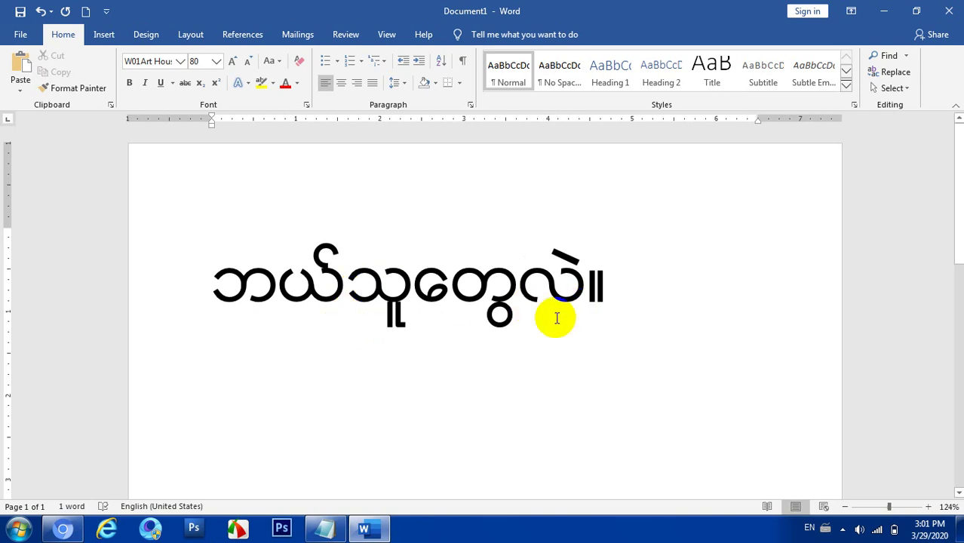
# - Minimize Word, open the Keyboard picture from the desktop to examine the Burmese key layout, and minimize the picture
pyautogui.click(884, 11)
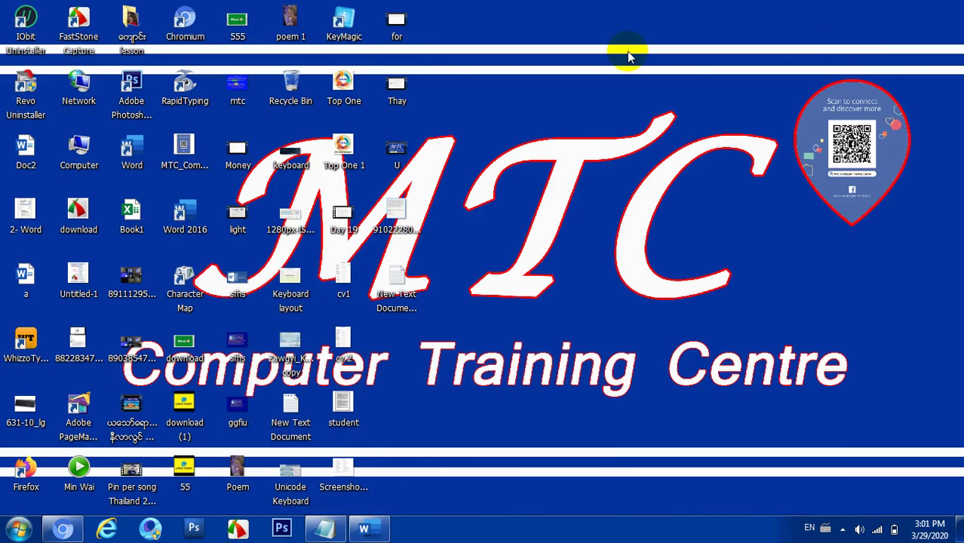
pyautogui.rightClick(622, 49)
pyautogui.click(686, 92)
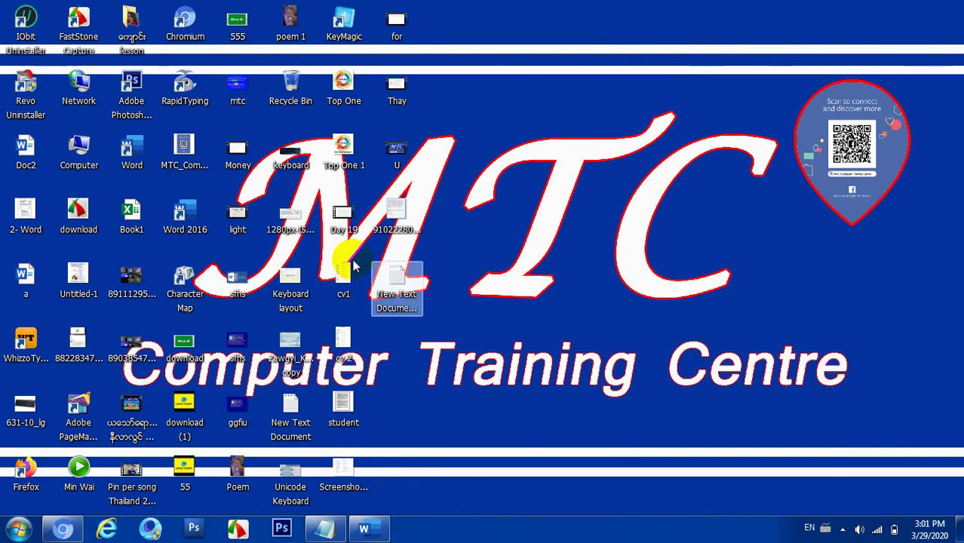
pyautogui.doubleClick(291, 162)
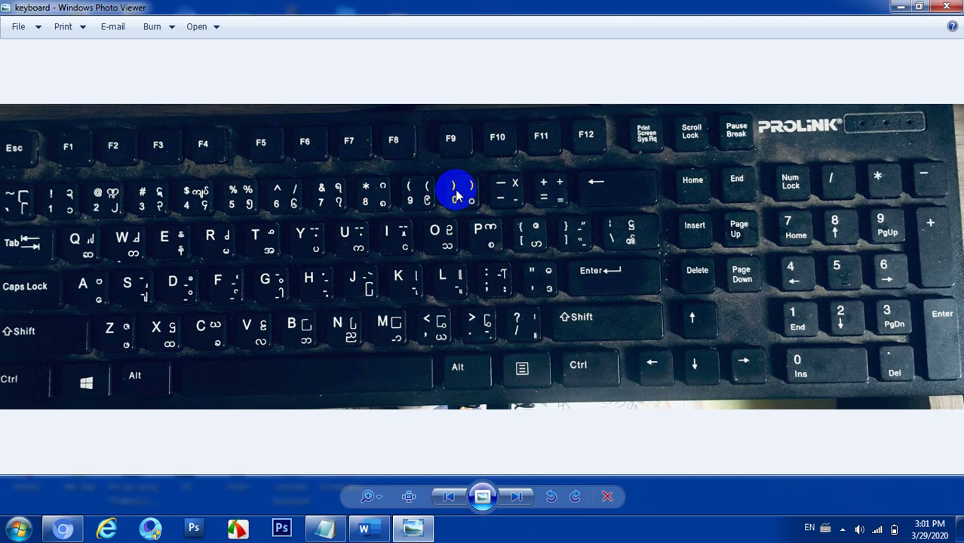
pyautogui.click(890, 6)
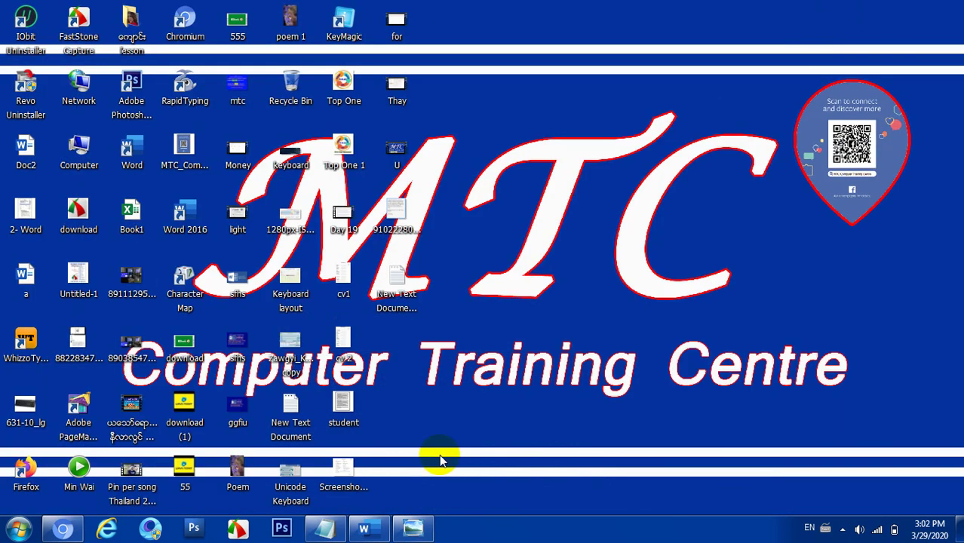
# - Return to the Word document and add a space and the letter က after the sentence
pyautogui.click(365, 528)
pyautogui.click(590, 313)
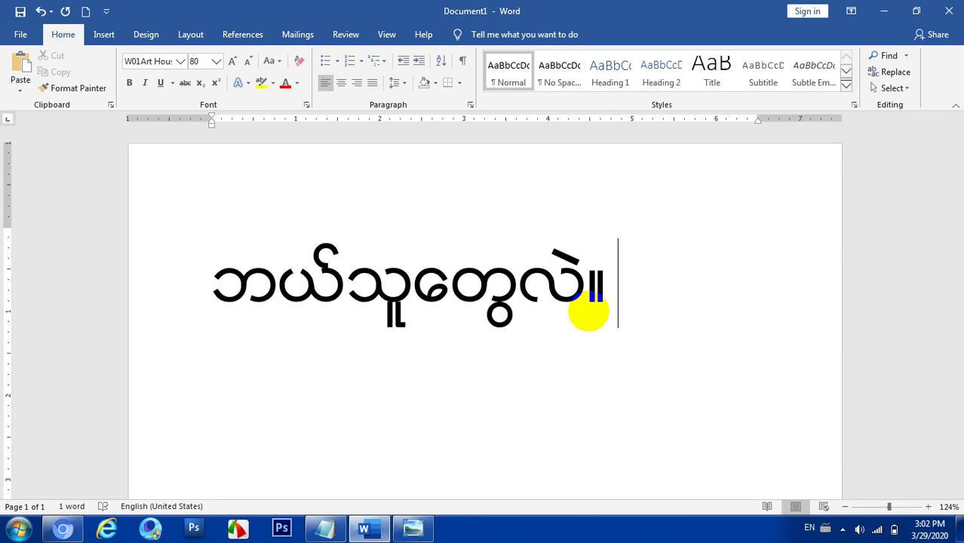
pyautogui.write('က')
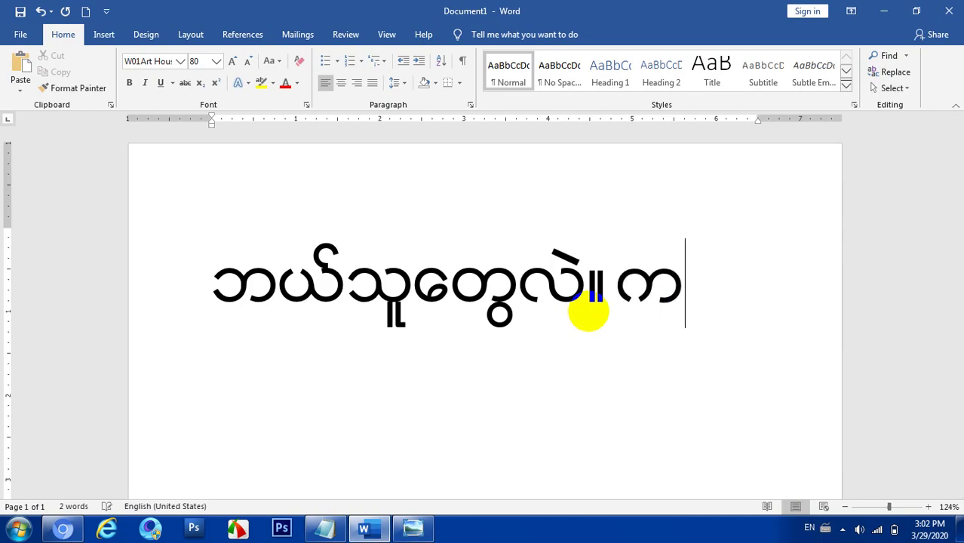
# - Open the full Symbol dialog and select the question mark character in its grid
pyautogui.click(108, 41)
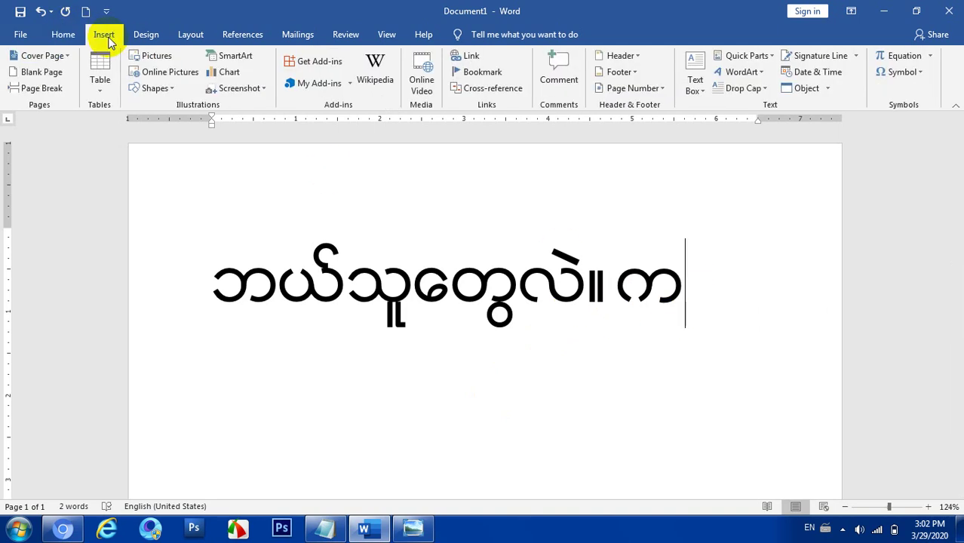
pyautogui.click(916, 72)
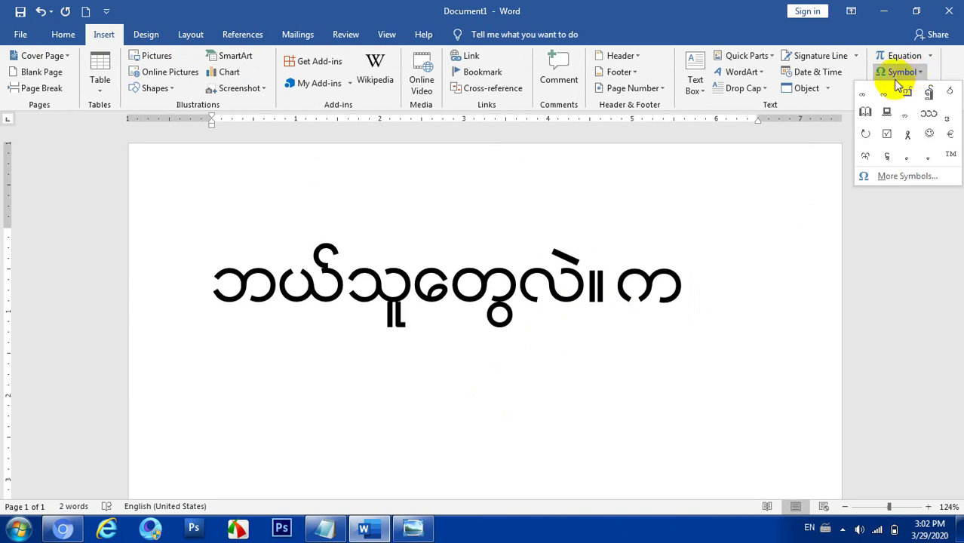
pyautogui.click(908, 178)
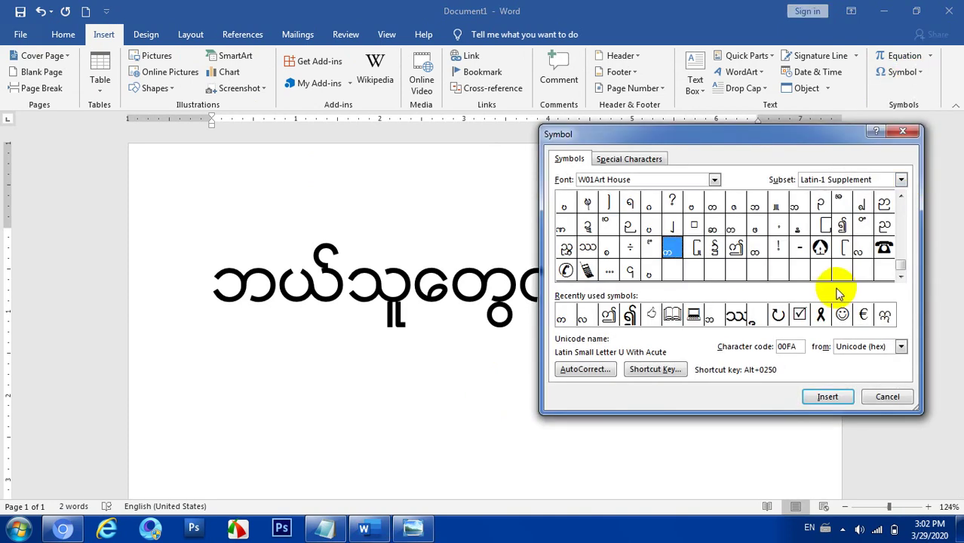
pyautogui.click(563, 202)
pyautogui.click(671, 201)
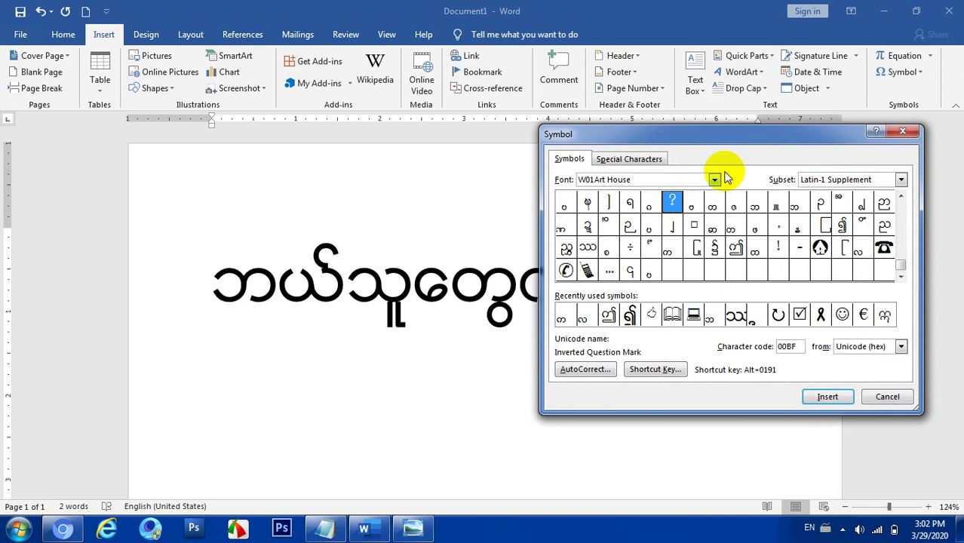
# - Look through the Symbol dialog's font choices and select W01Art House
pyautogui.click(714, 178)
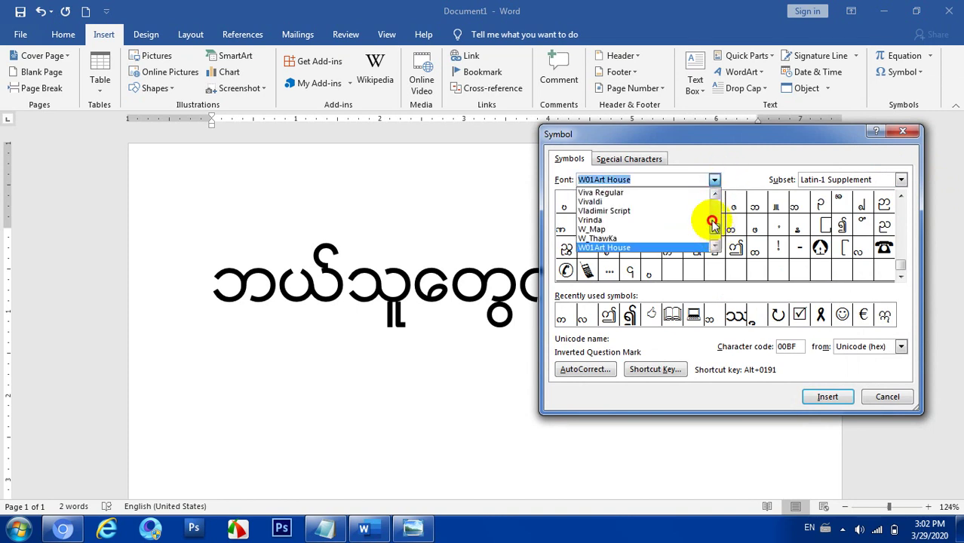
pyautogui.scroll(5, 712, 223)
pyautogui.scroll(-8, 710, 203)
pyautogui.click(714, 179)
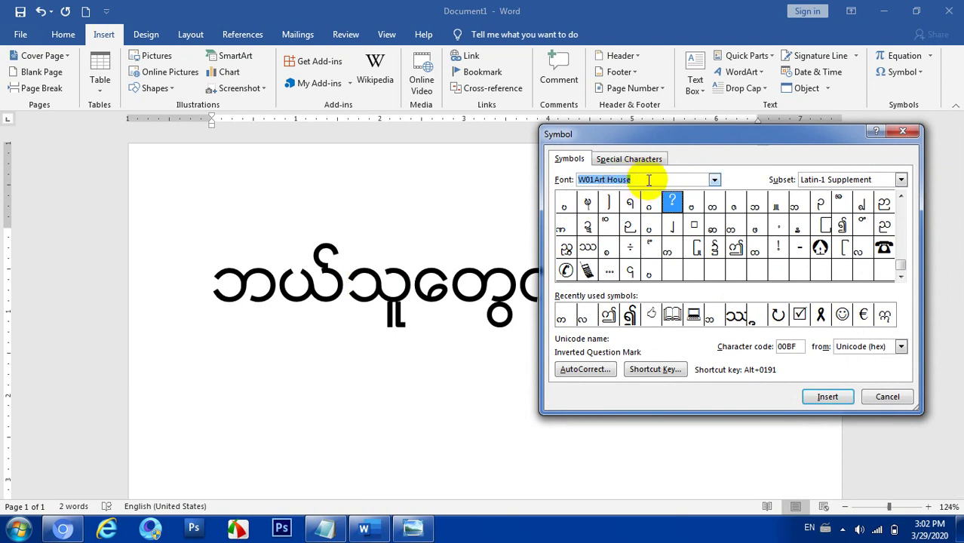
pyautogui.click(556, 179)
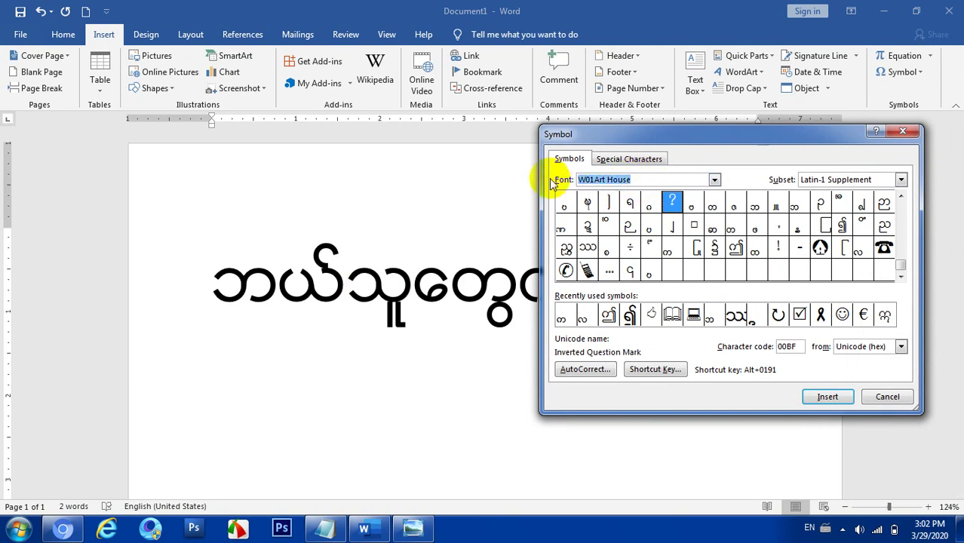
pyautogui.write('w01')
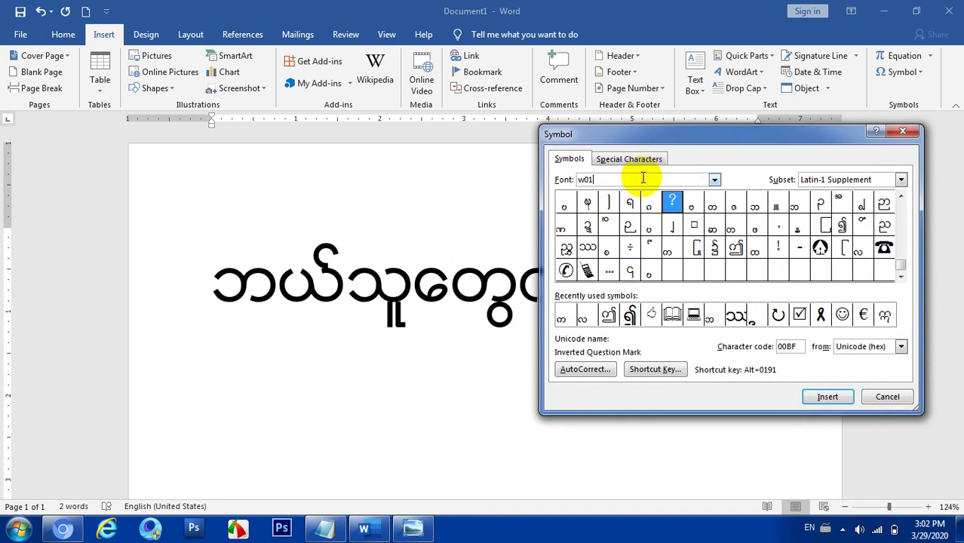
pyautogui.click(716, 184)
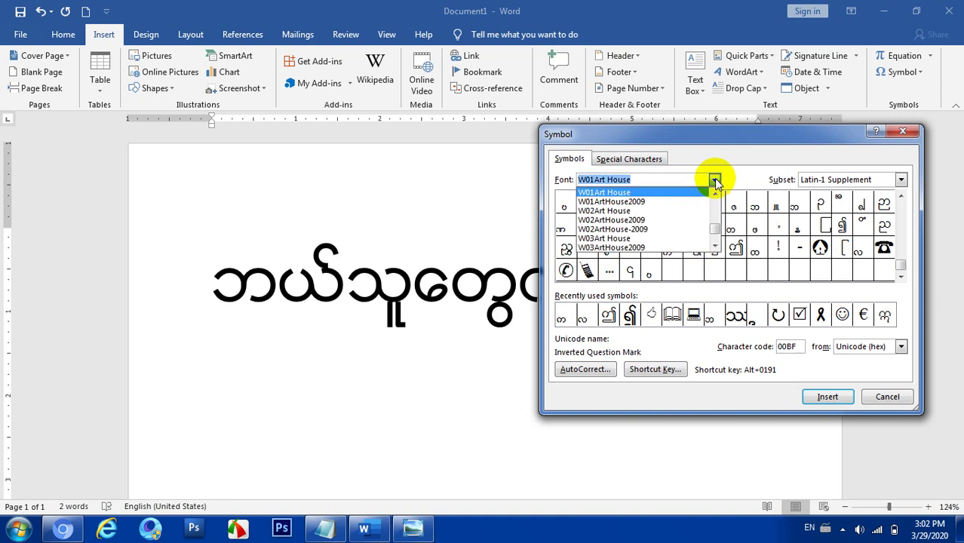
pyautogui.click(590, 194)
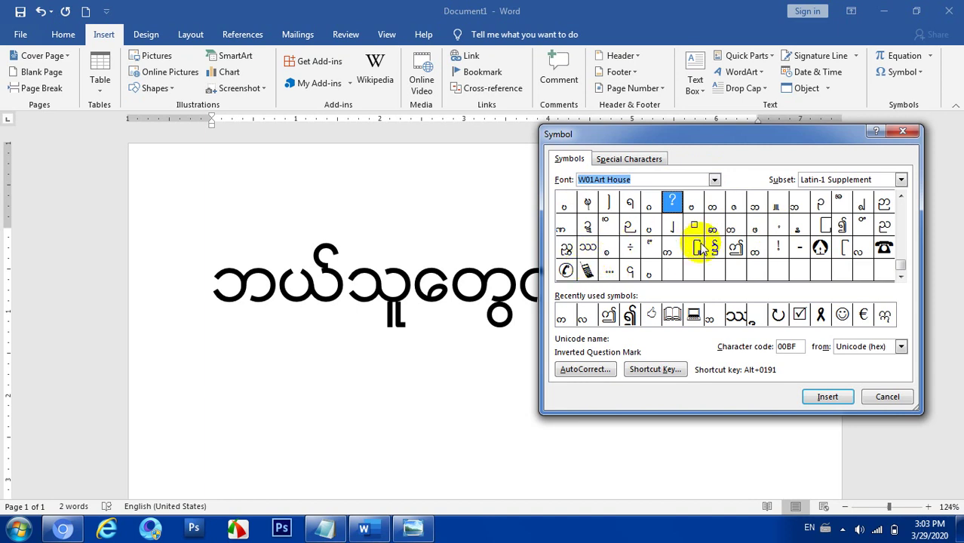
# - Move the Symbol dialog clear of the text and insert the subscript က (character code 00FA) after the letter က
pyautogui.moveTo(636, 134); pyautogui.dragTo(693, 131)
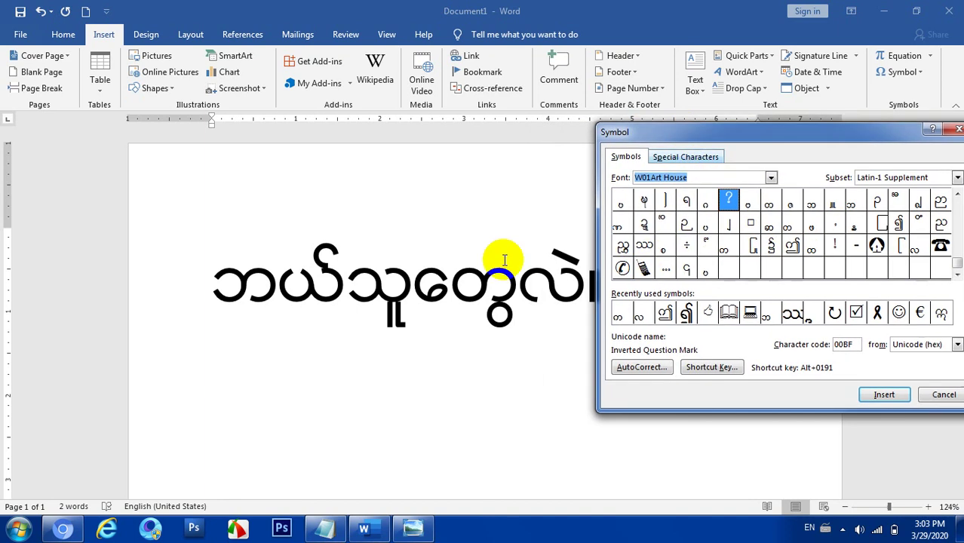
pyautogui.moveTo(764, 134); pyautogui.dragTo(208, 132)
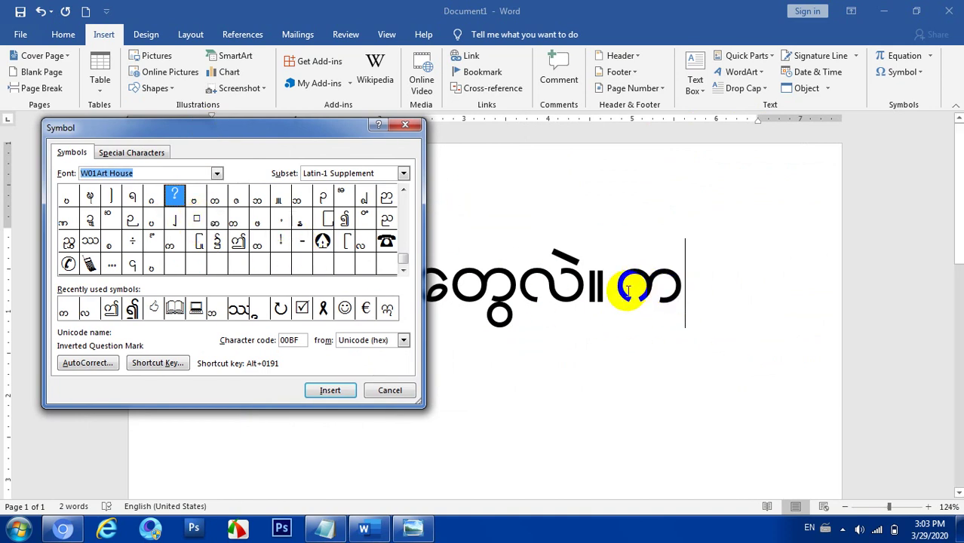
pyautogui.doubleClick(604, 294)
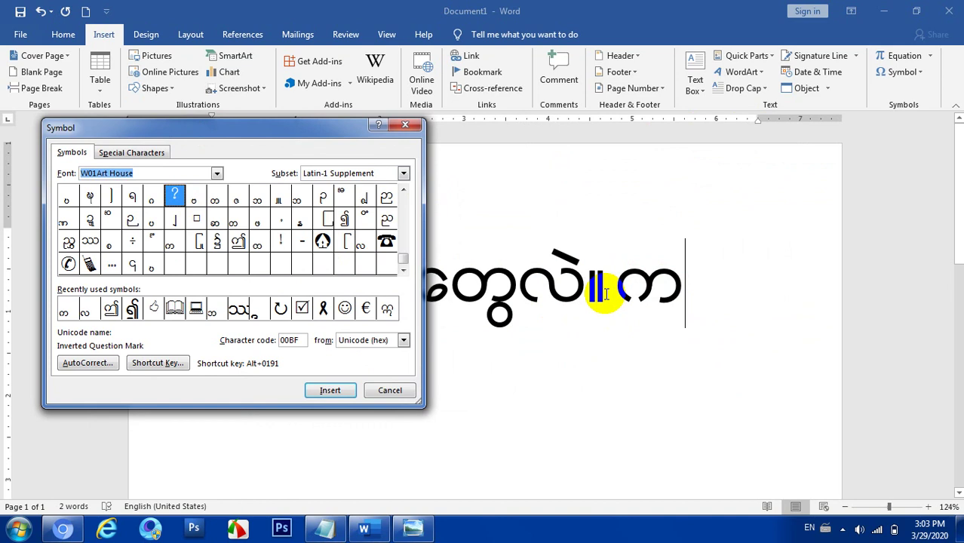
pyautogui.moveTo(683, 298); pyautogui.dragTo(672, 298)
pyautogui.click(677, 298)
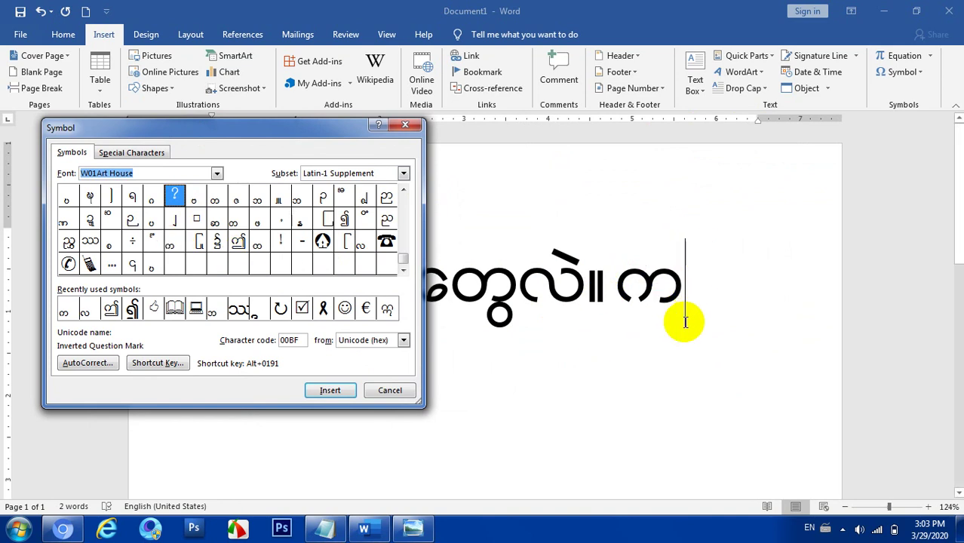
pyautogui.moveTo(684, 318); pyautogui.dragTo(682, 294)
pyautogui.click(682, 295)
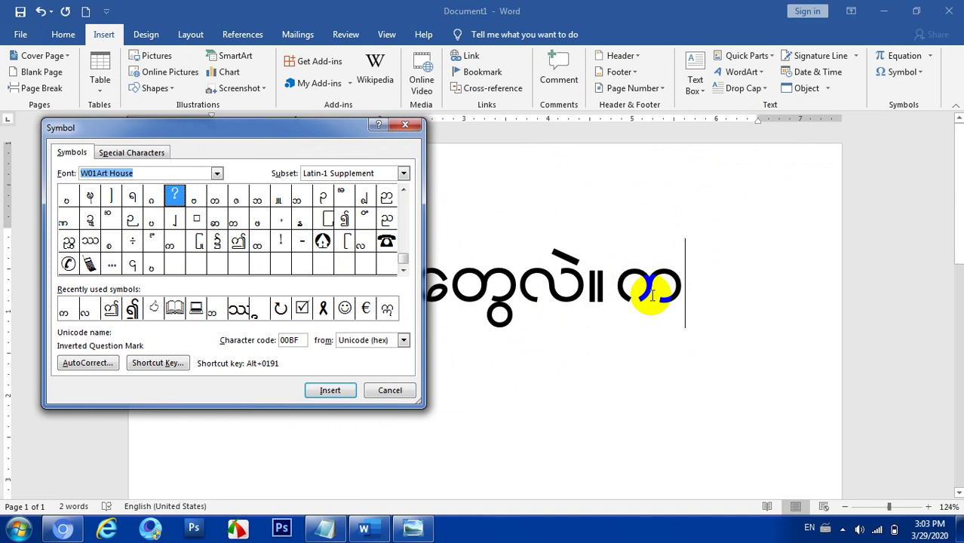
pyautogui.click(173, 243)
pyautogui.click(332, 389)
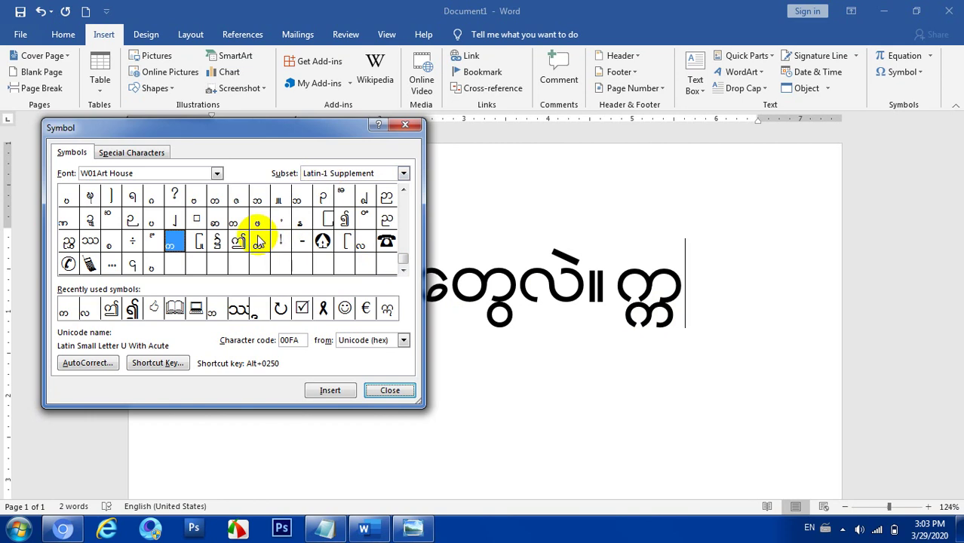
# - Select the subscript characters with codes 2019 and 00DC in the symbol grid, and close the Symbol dialog without inserting them
pyautogui.click(361, 242)
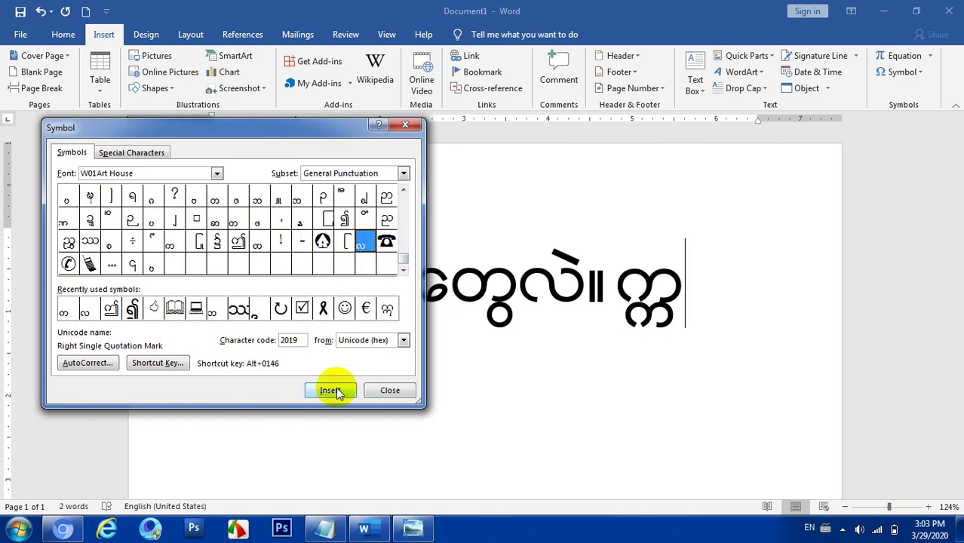
pyautogui.click(154, 221)
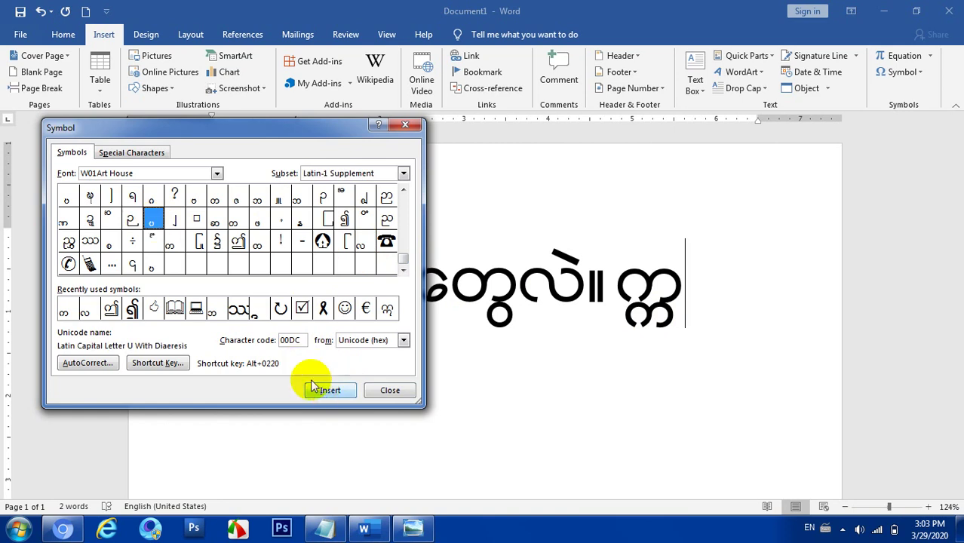
pyautogui.click(405, 127)
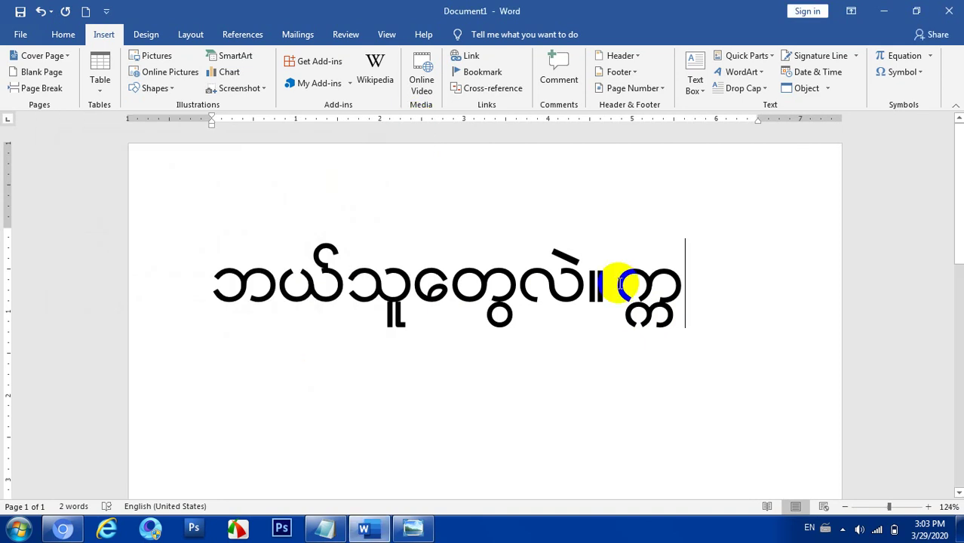
# - Delete the subscript က beneath the last letter of the text
pyautogui.click(690, 283)
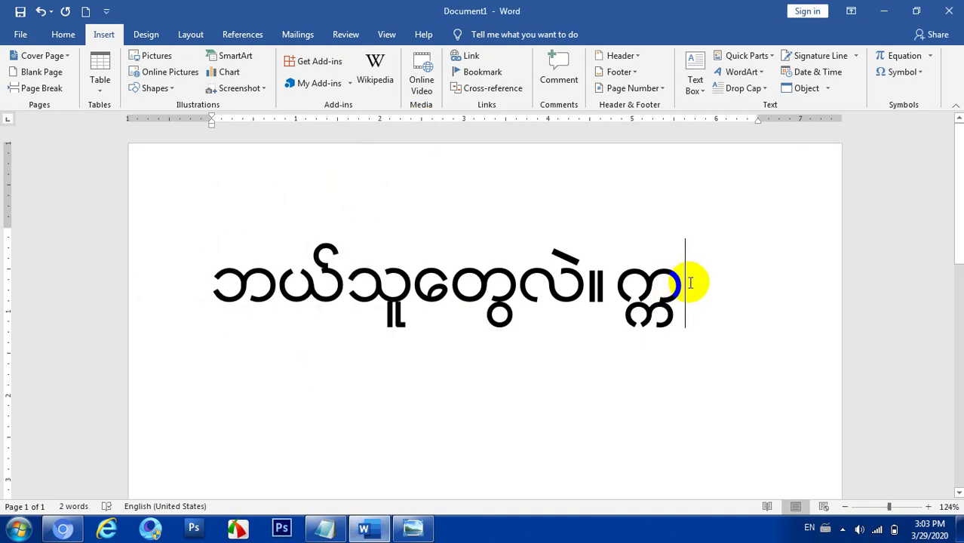
pyautogui.press('BackSpace')
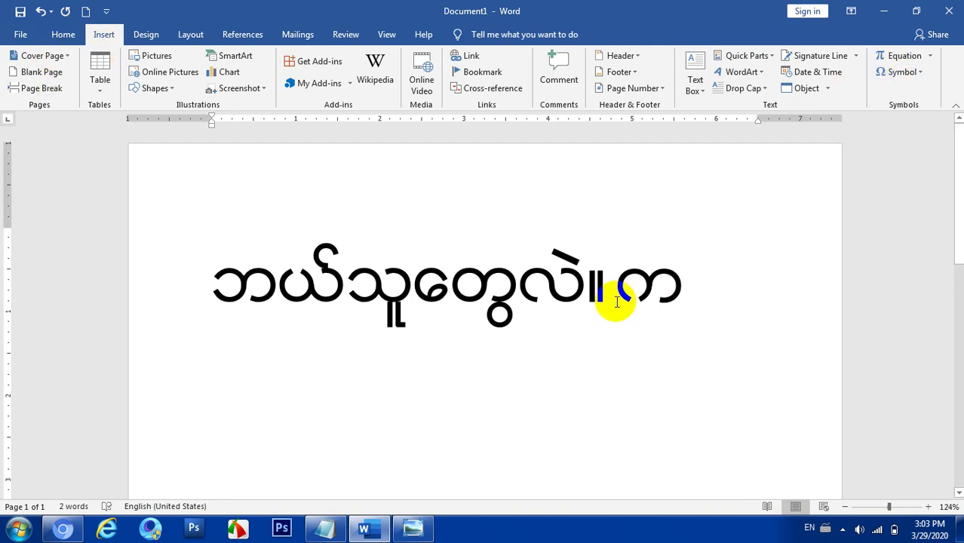
# - Minimize Word, open the Keyboard layout picture from the desktop to examine the Win Innwa character codes, and minimize the picture
pyautogui.click(887, 12)
pyautogui.doubleClick(280, 291)
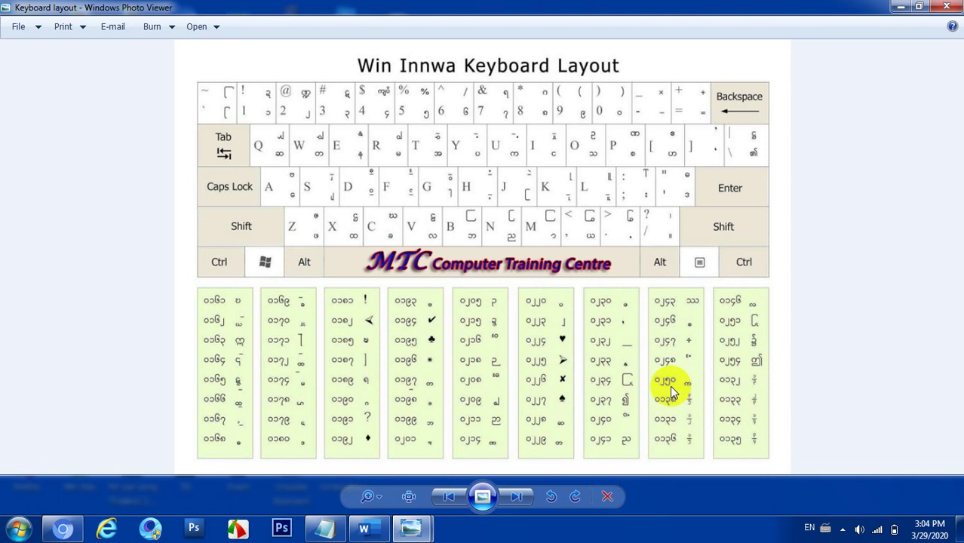
pyautogui.click(896, 6)
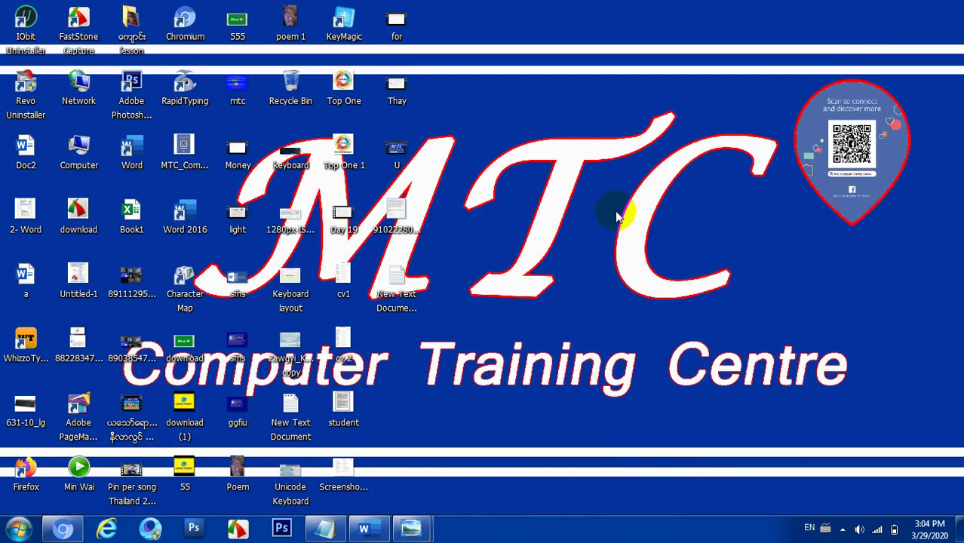
# - Return to the Word document, enter the subscript က under the last letter, and delete it again
pyautogui.click(365, 528)
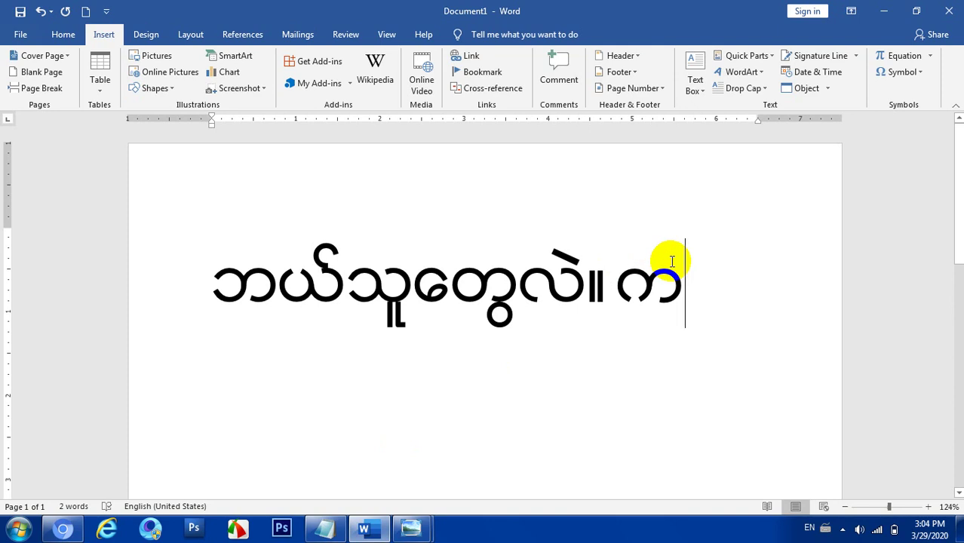
pyautogui.write('္က')
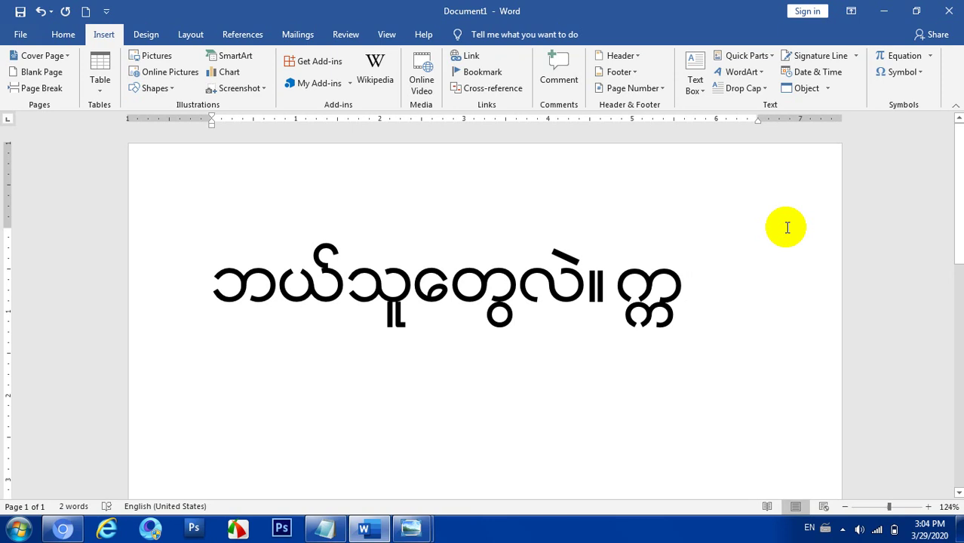
pyautogui.press('BackSpace')
pyautogui.press('BackSpace')
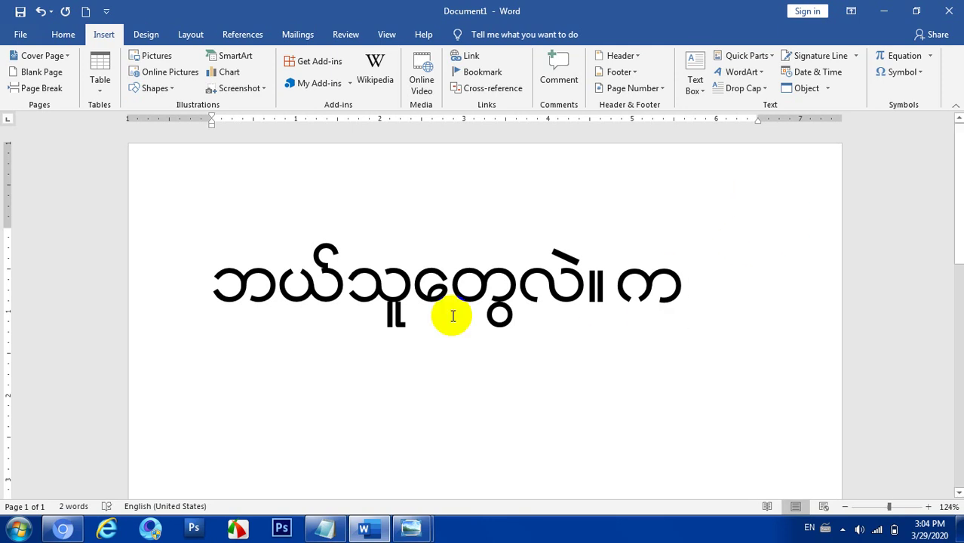
# - Minimize Word and open Character Map from the desktop
pyautogui.click(888, 9)
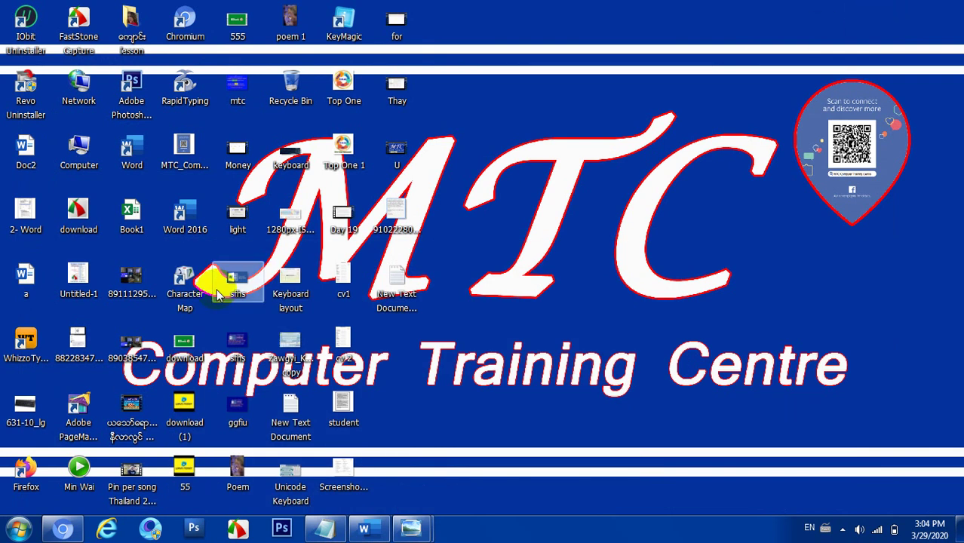
pyautogui.doubleClick(181, 316)
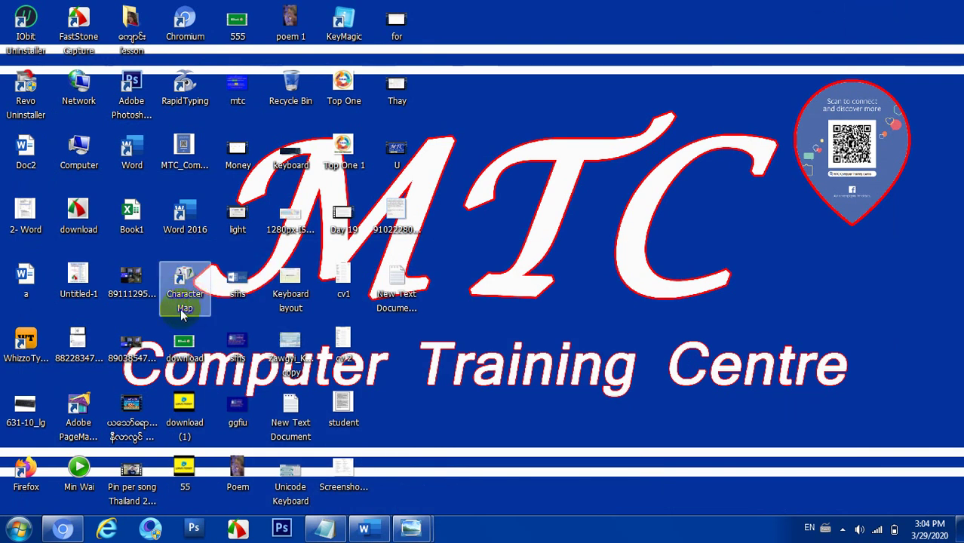